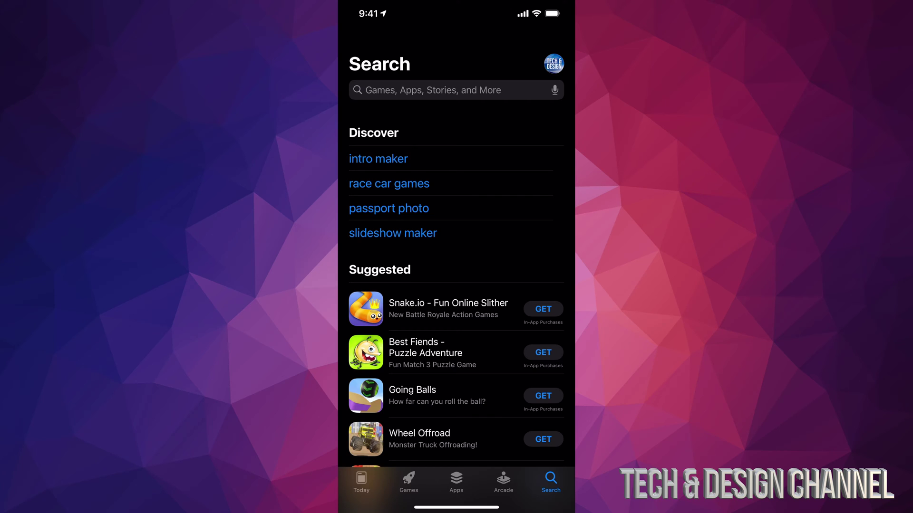
# Search the App Store for "alexa" to list results including Amazon Alexa
pyautogui.click(456, 90)
pyautogui.write('alexa')
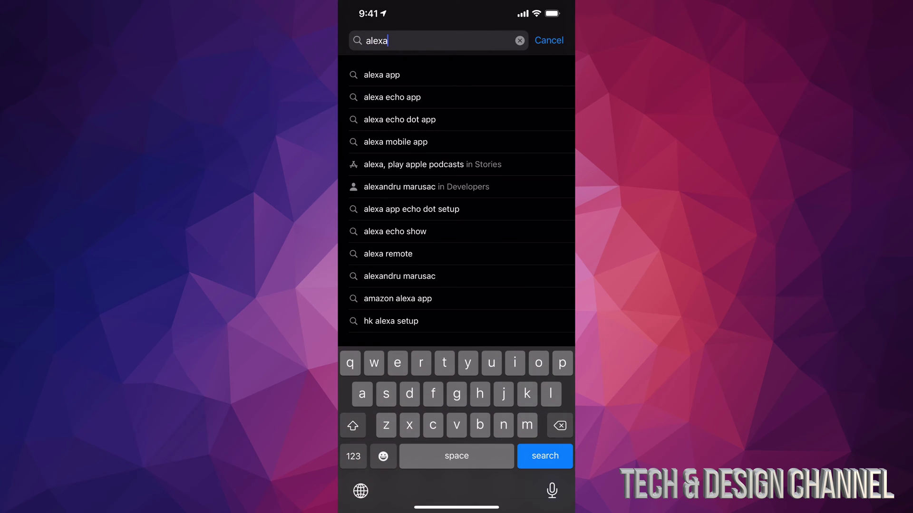
pyautogui.press('Return')
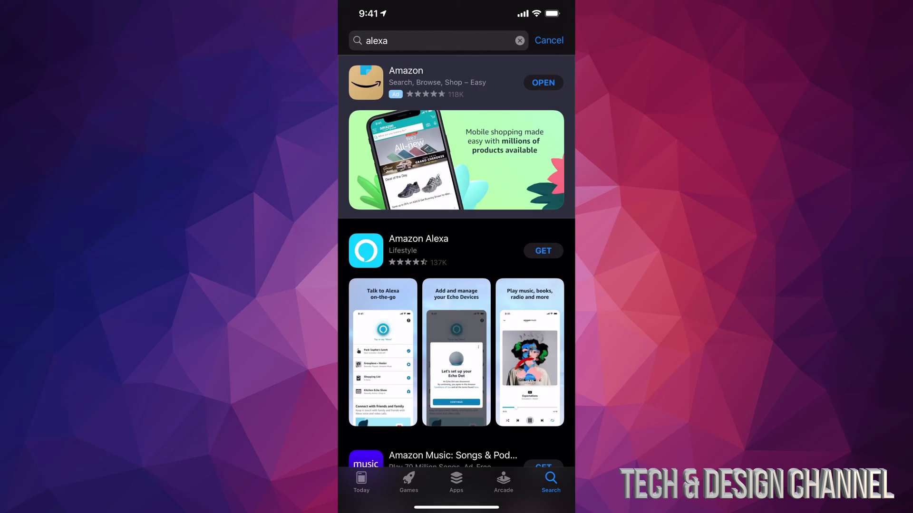
pyautogui.scroll(-1, 456, 271)
pyautogui.scroll(2, 457, 271)
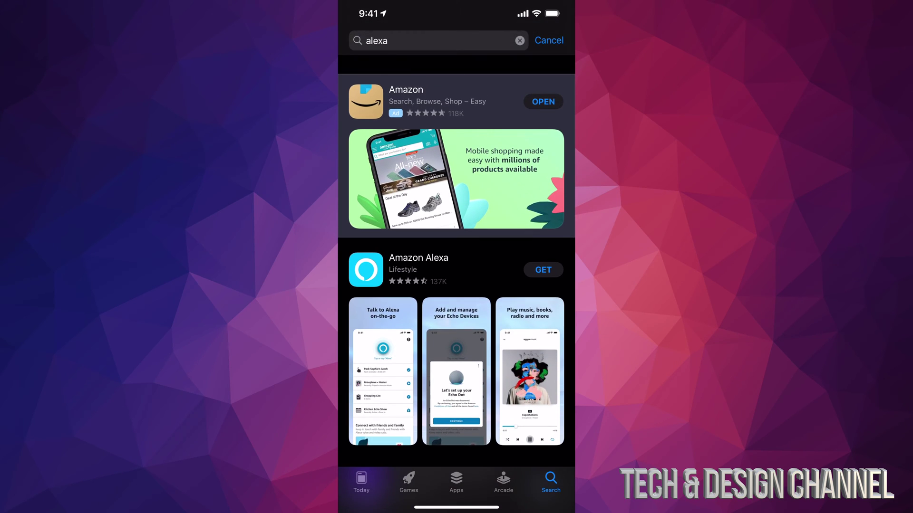
pyautogui.scroll(-2, 456, 286)
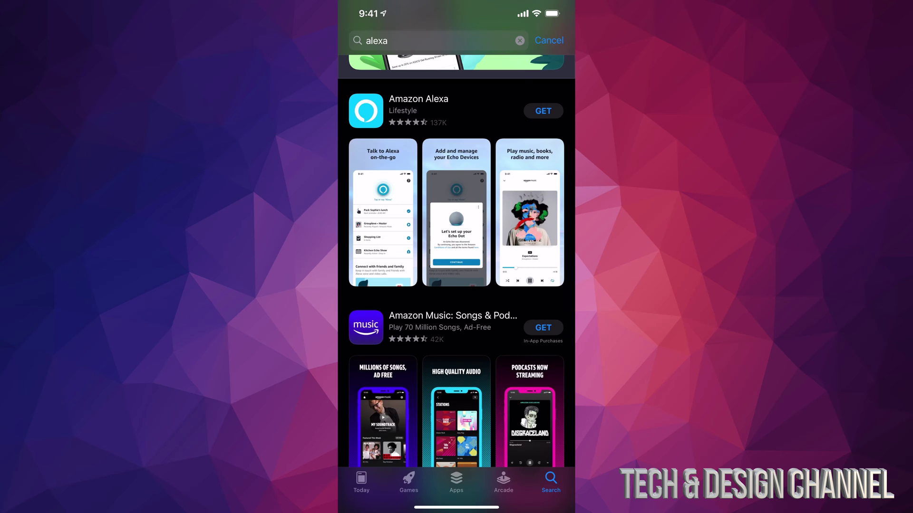
# Start downloading Amazon Alexa from its App Store page with GET
pyautogui.click(418, 107)
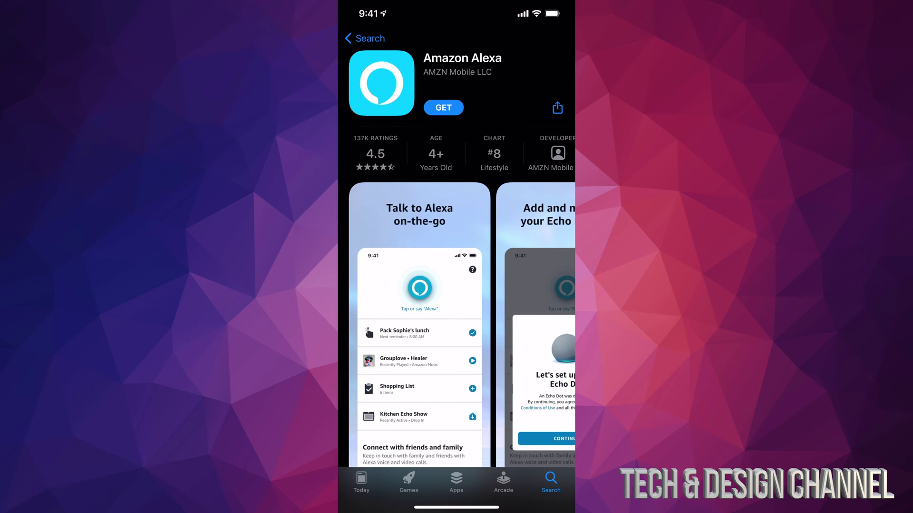
pyautogui.click(443, 108)
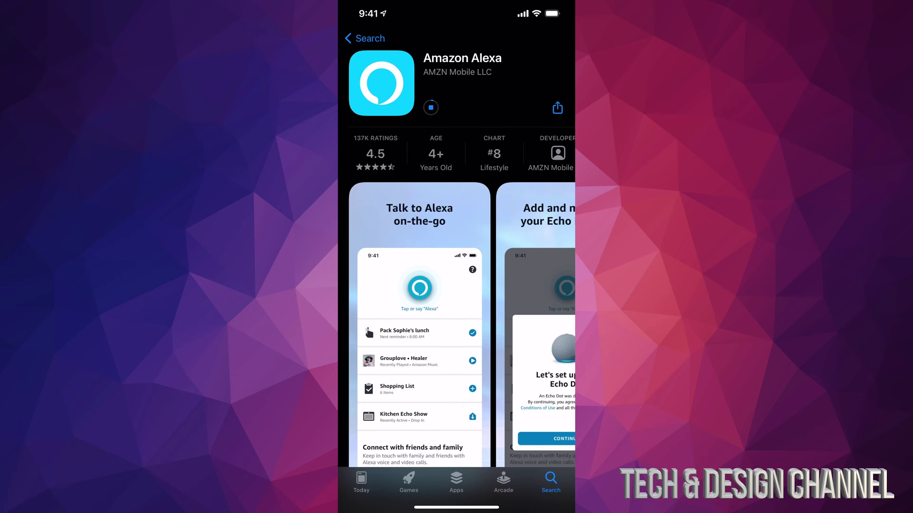
pyautogui.scroll(-5, 456, 286)
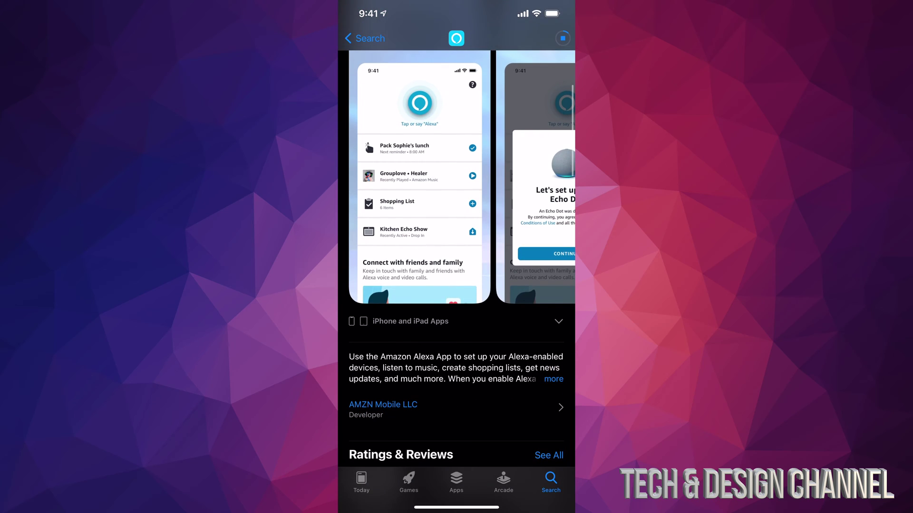
pyautogui.scroll(-4, 457, 285)
pyautogui.scroll(-2, 457, 286)
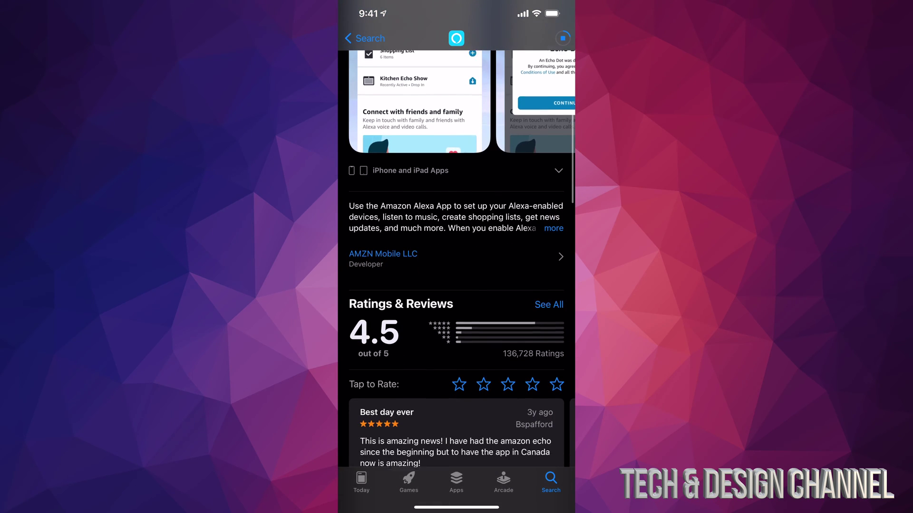
pyautogui.scroll(-5, 456, 286)
pyautogui.scroll(-5, 457, 285)
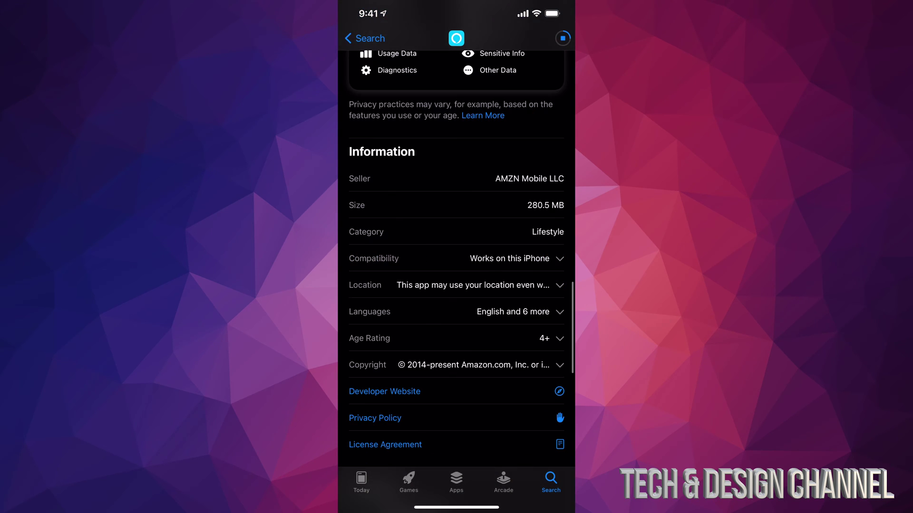
pyautogui.scroll(-1, 456, 285)
pyautogui.scroll(-1, 457, 286)
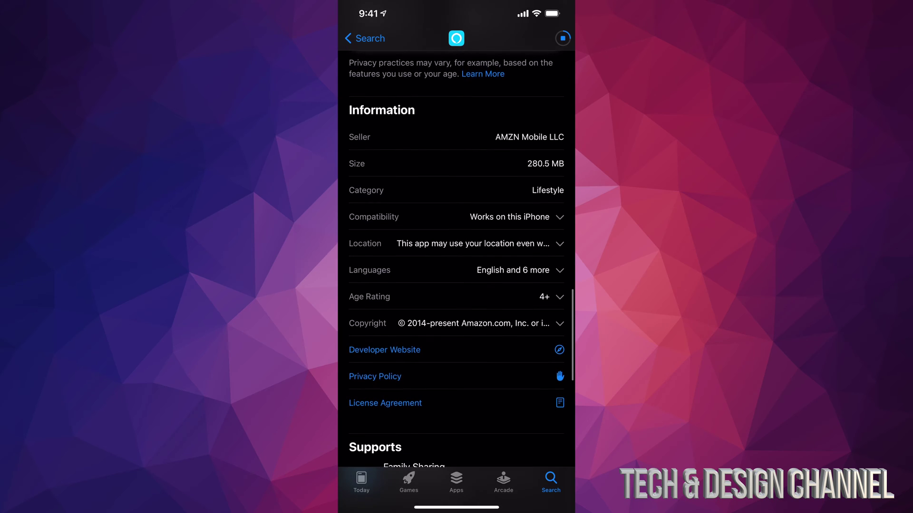
pyautogui.scroll(-1, 456, 285)
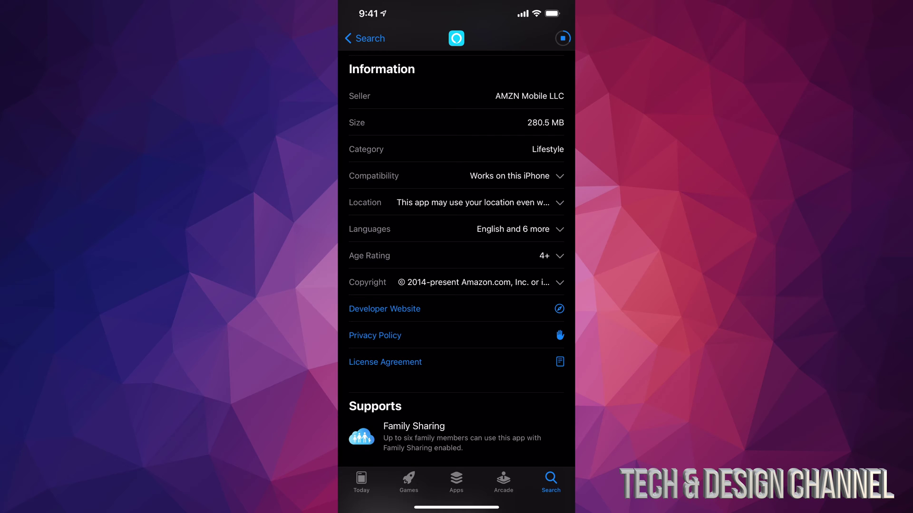
# Expand the Compatibility row showing iOS 11.0 or later is required
pyautogui.click(457, 176)
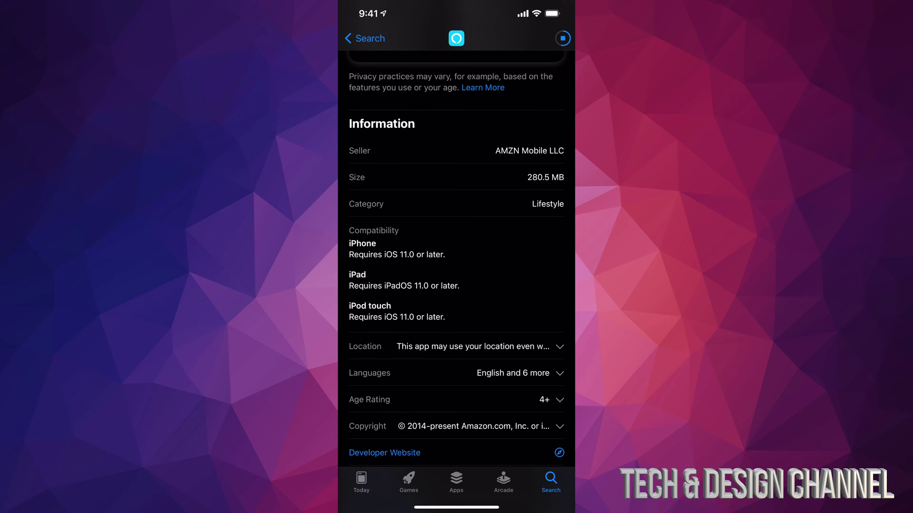
pyautogui.scroll(-1, 456, 286)
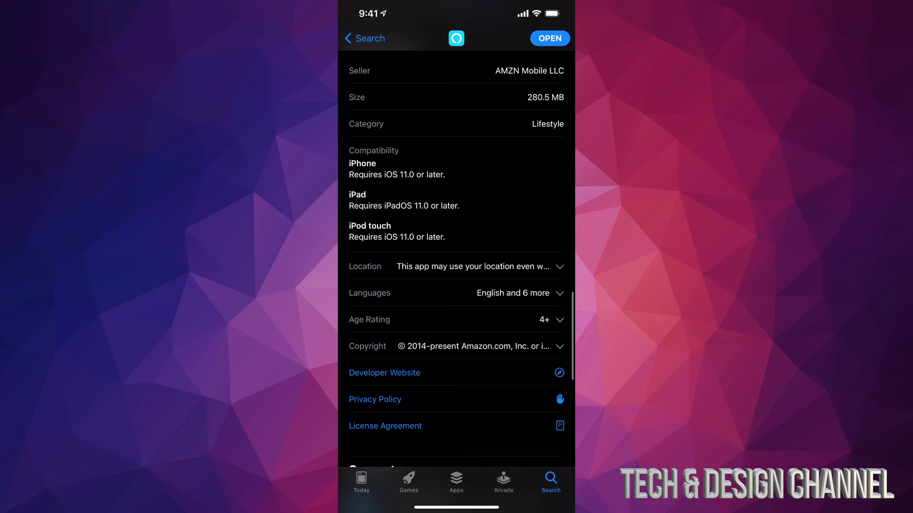
pyautogui.scroll(-2, 457, 286)
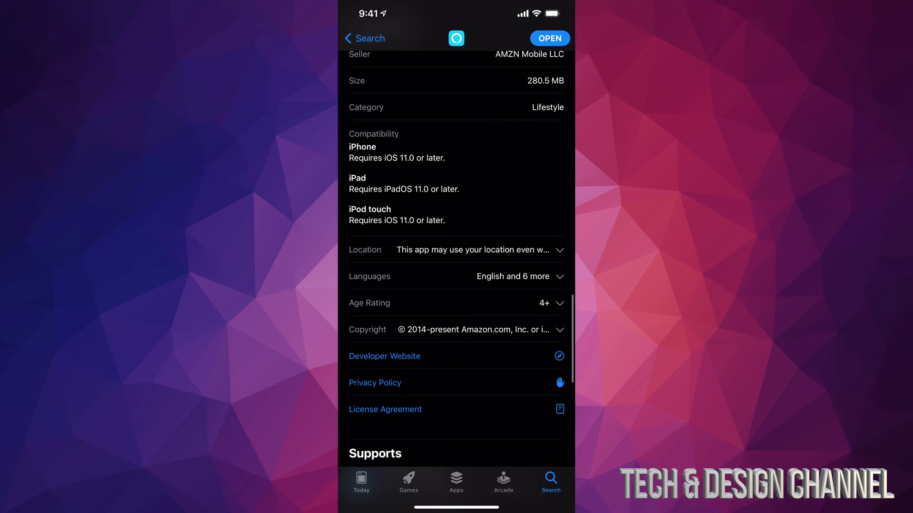
pyautogui.scroll(-1, 457, 271)
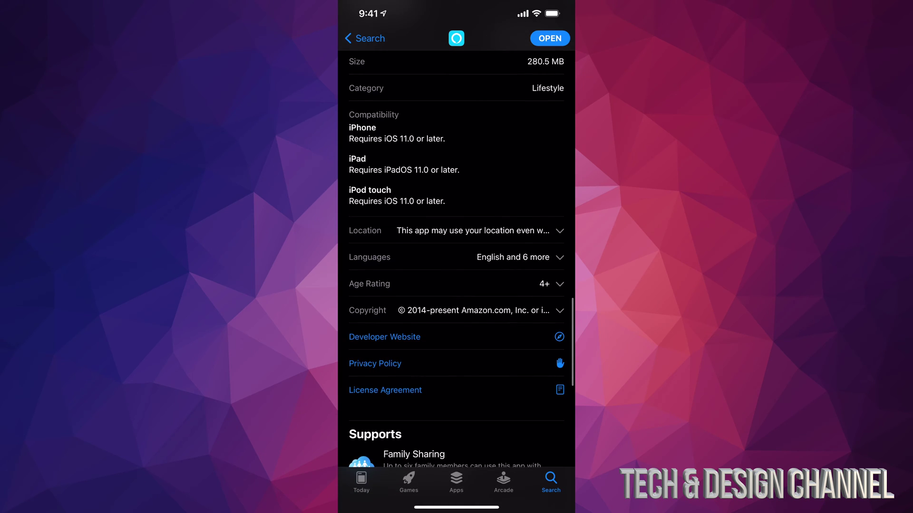
pyautogui.scroll(-1, 456, 271)
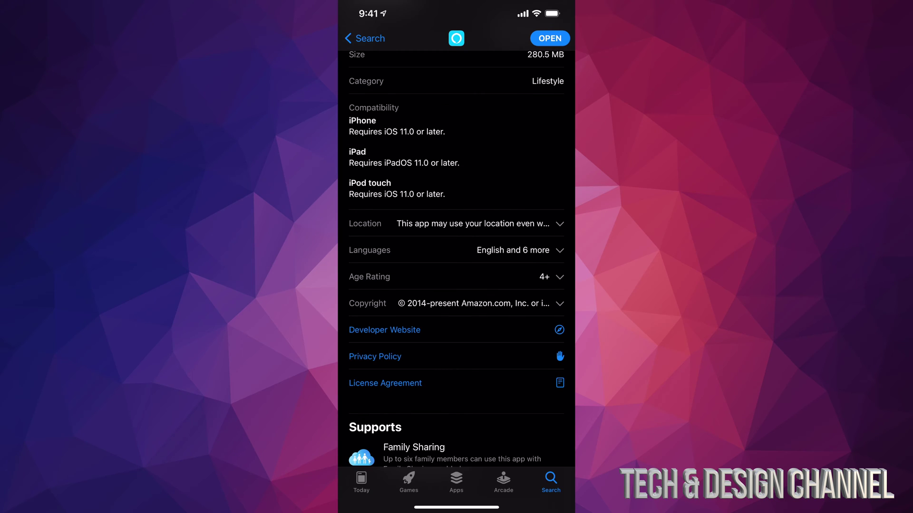
pyautogui.scroll(15, 457, 258)
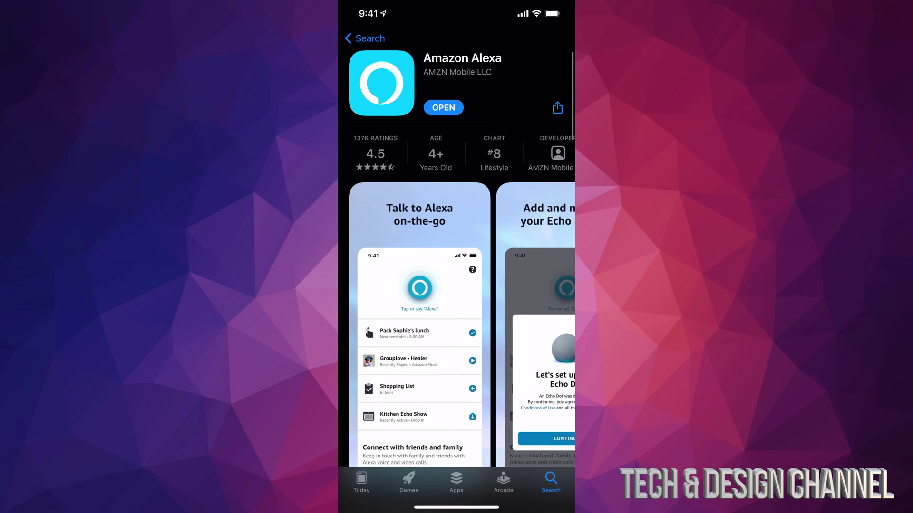
# Launch the installed Amazon Alexa app and allow it Bluetooth access
pyautogui.click(443, 108)
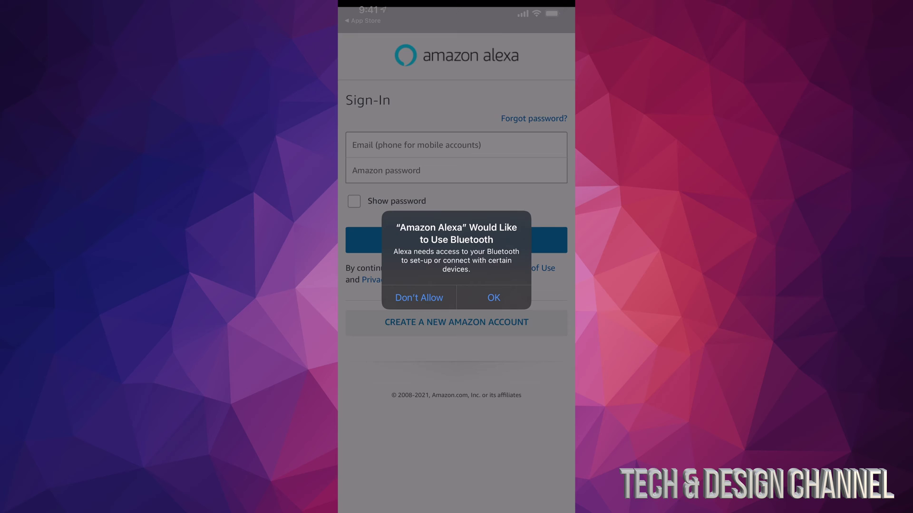
pyautogui.click(494, 298)
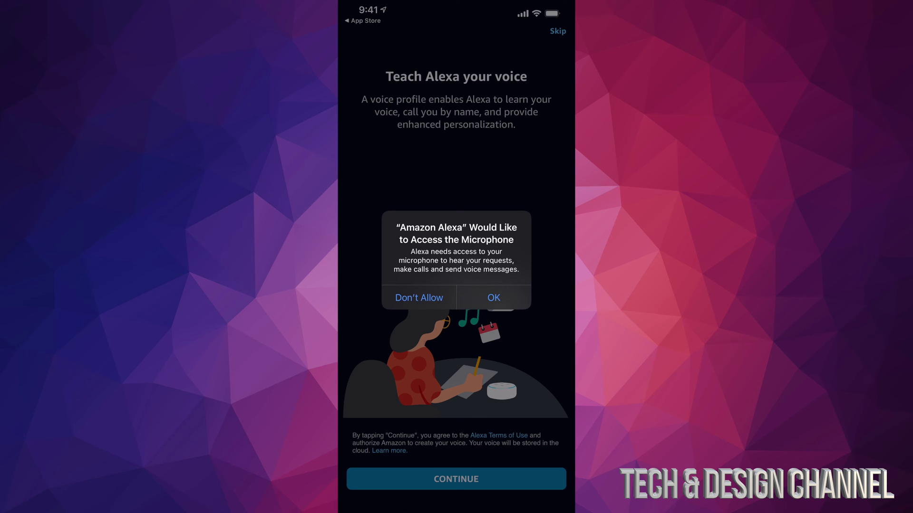
# Grant Alexa microphone access to begin voice-profile training
pyautogui.click(494, 298)
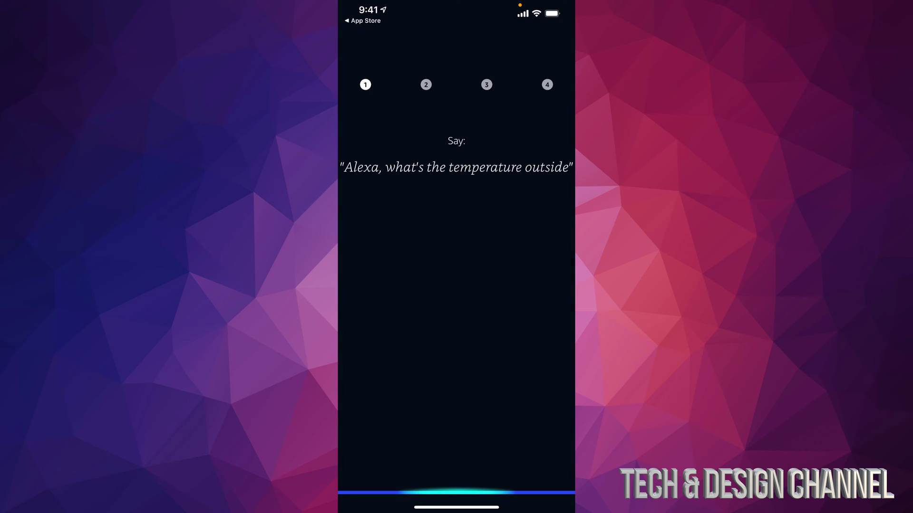